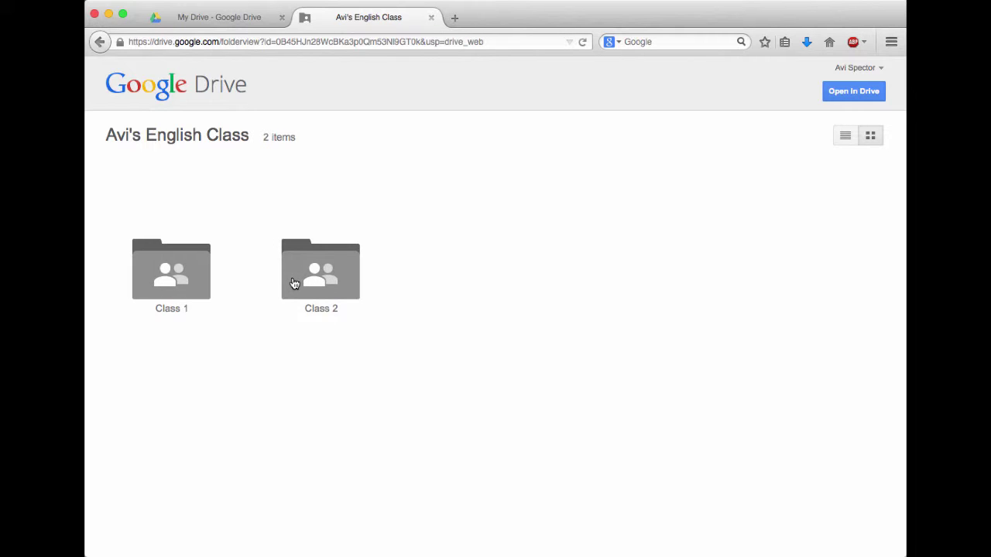
- Open Class 1 in the shared class folder and preview First recording.mp4
{"action": "left_click", "coordinate": [173, 268]}
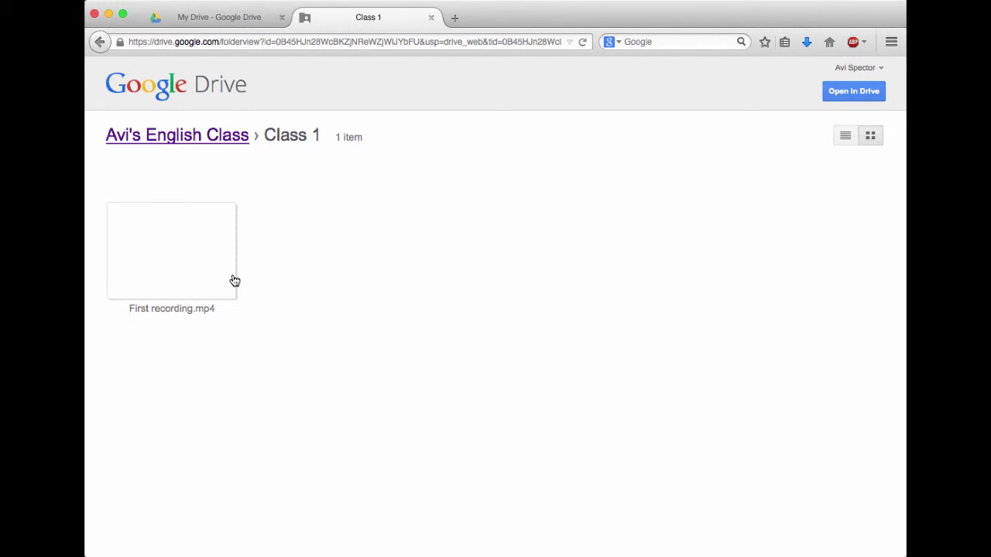
{"action": "left_click", "coordinate": [222, 283]}
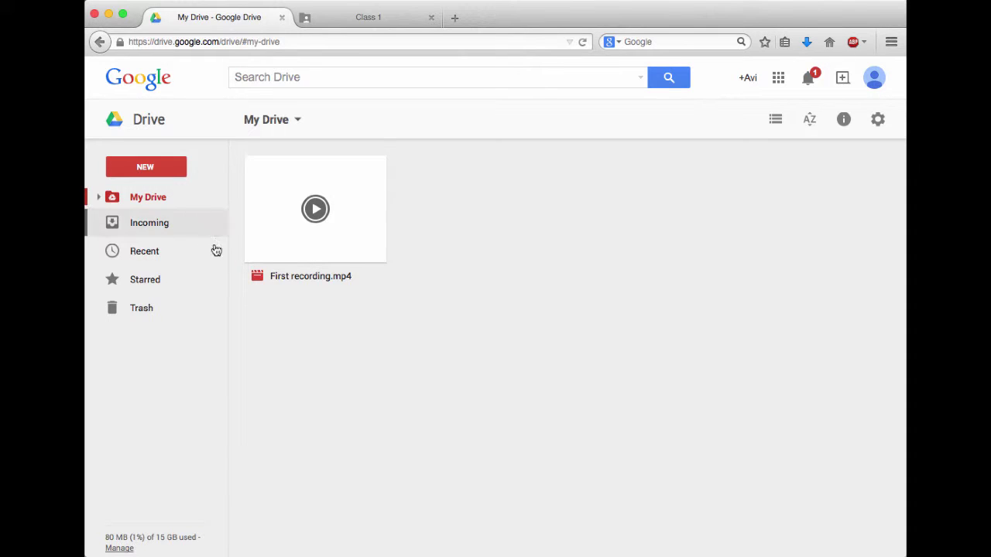
- Create a new folder in My Drive named 'Avi's English Class'
{"action": "left_click", "coordinate": [157, 174]}
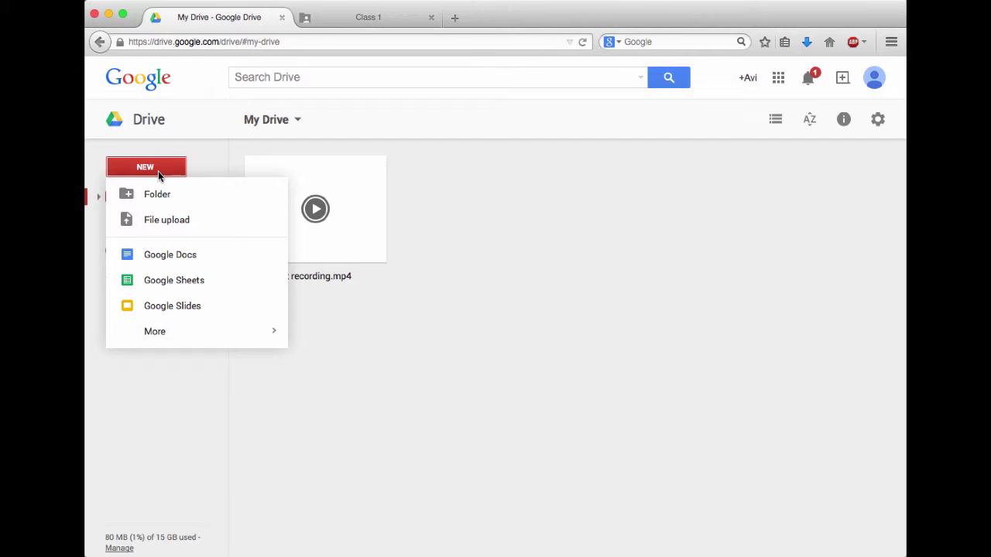
{"action": "left_click", "coordinate": [159, 197]}
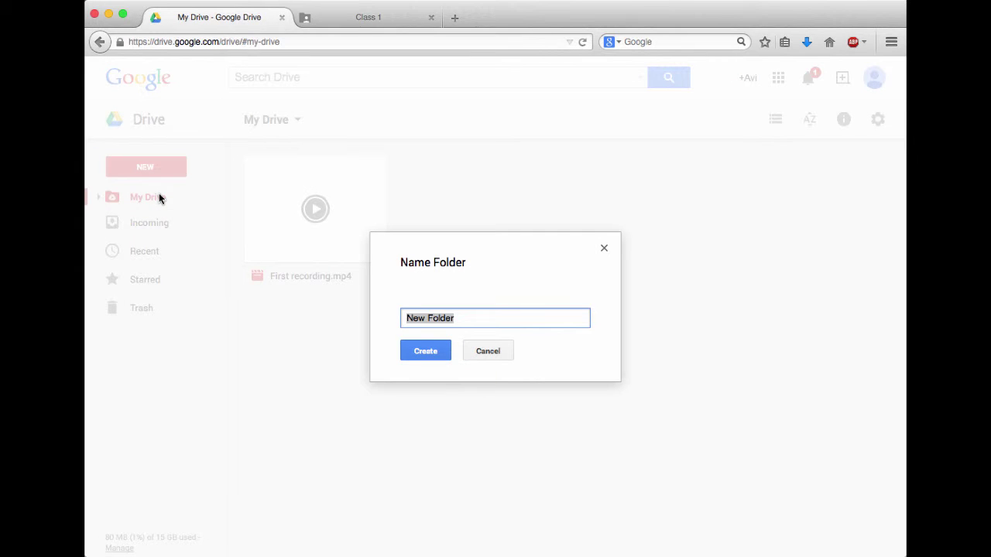
{"action": "type", "text": "Avi's English Cl"}
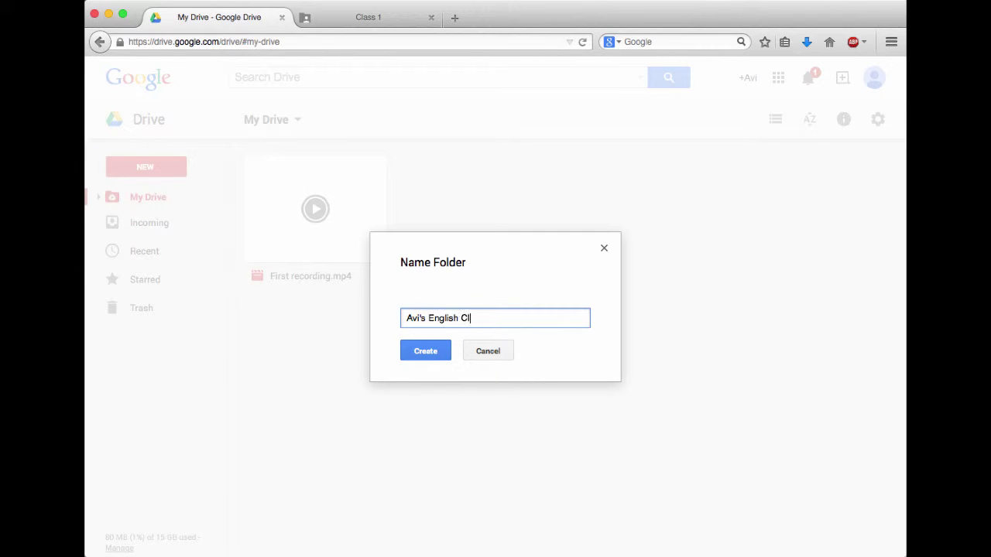
{"action": "type", "text": "ass"}
{"action": "key", "text": "Return"}
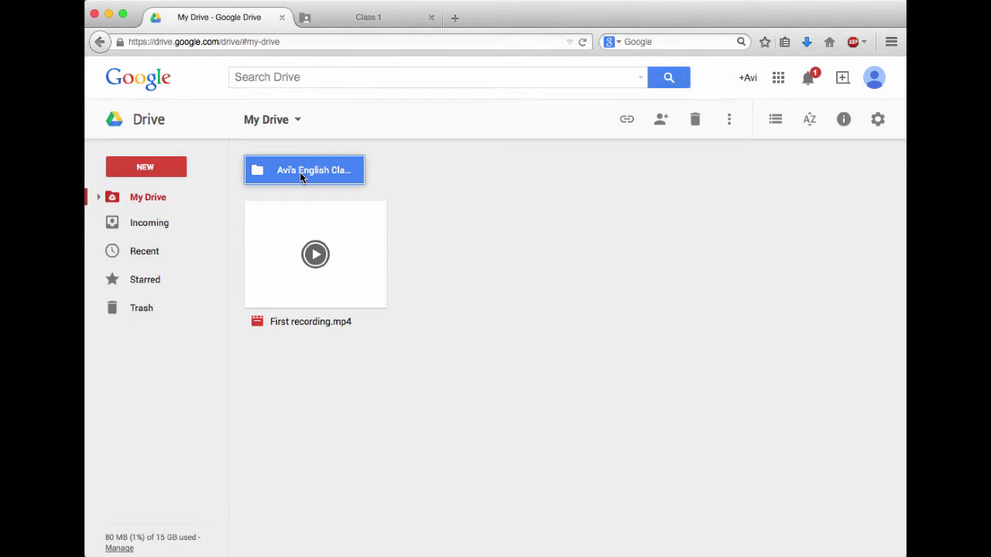
- Move First recording.mp4 into the Avi's English Class folder
{"action": "left_click", "coordinate": [347, 234]}
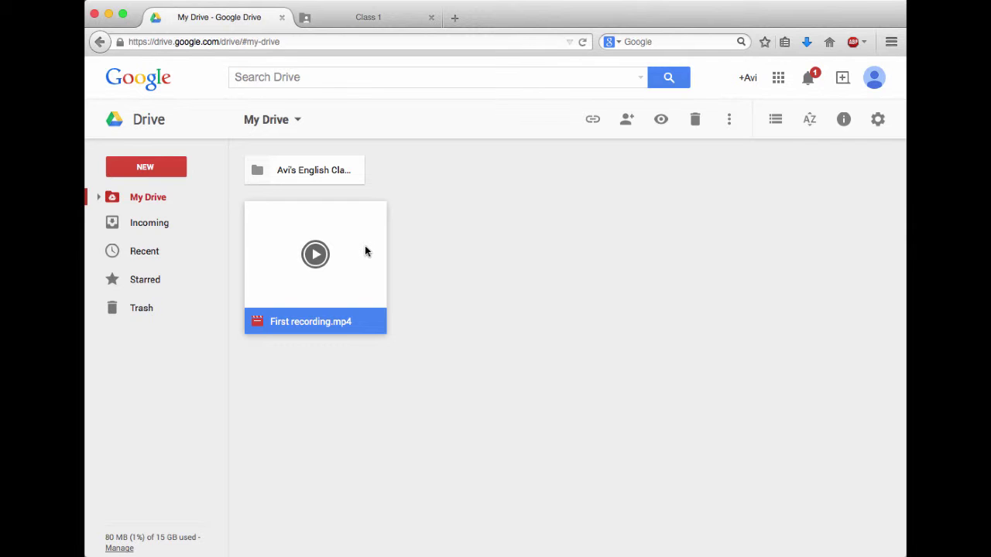
{"action": "left_click_drag", "start_coordinate": [365, 250], "coordinate": [323, 164]}
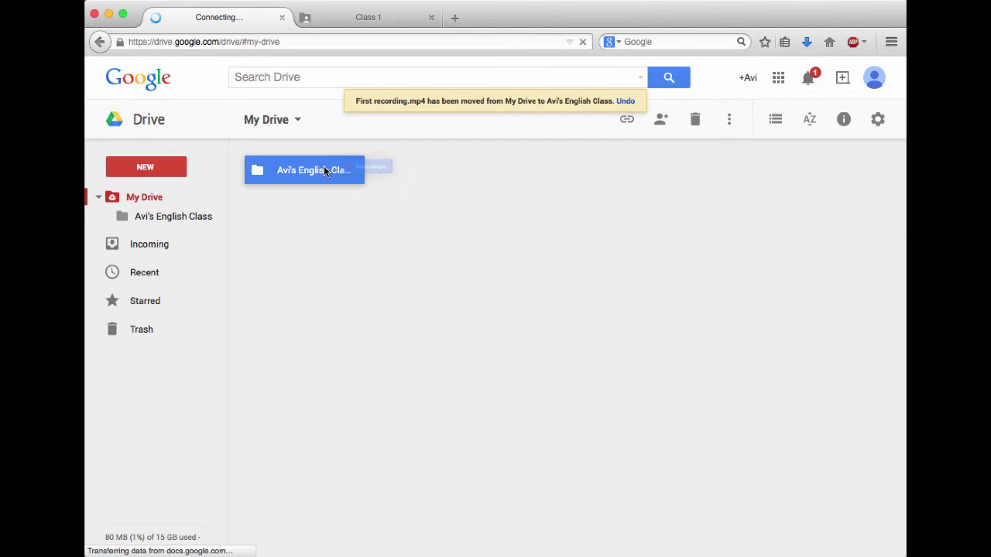
{"action": "left_click", "coordinate": [565, 471]}
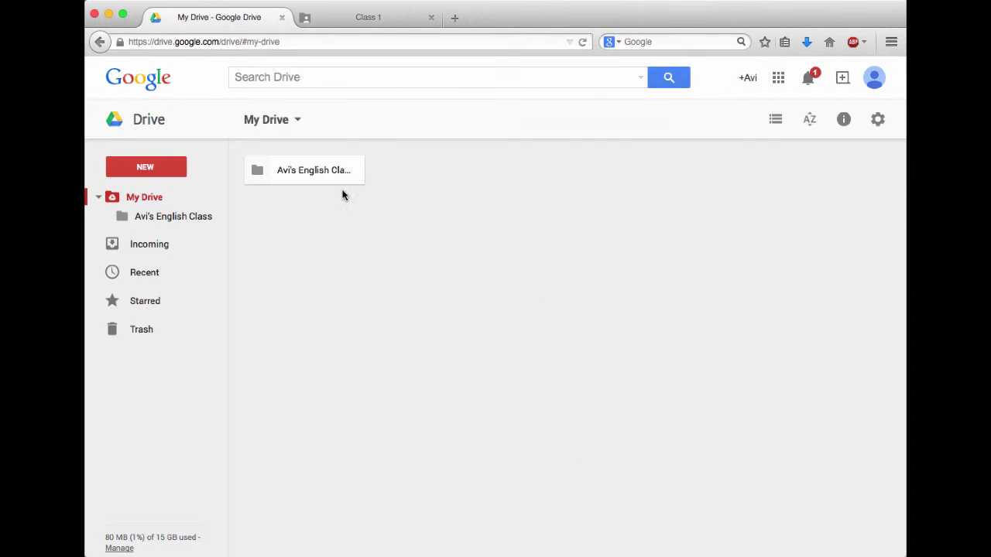
{"action": "left_click", "coordinate": [316, 173]}
- Inside Avi's English Class, create two subfolders named 'Class 1' and 'Class 2'
{"action": "double_click", "coordinate": [316, 171]}
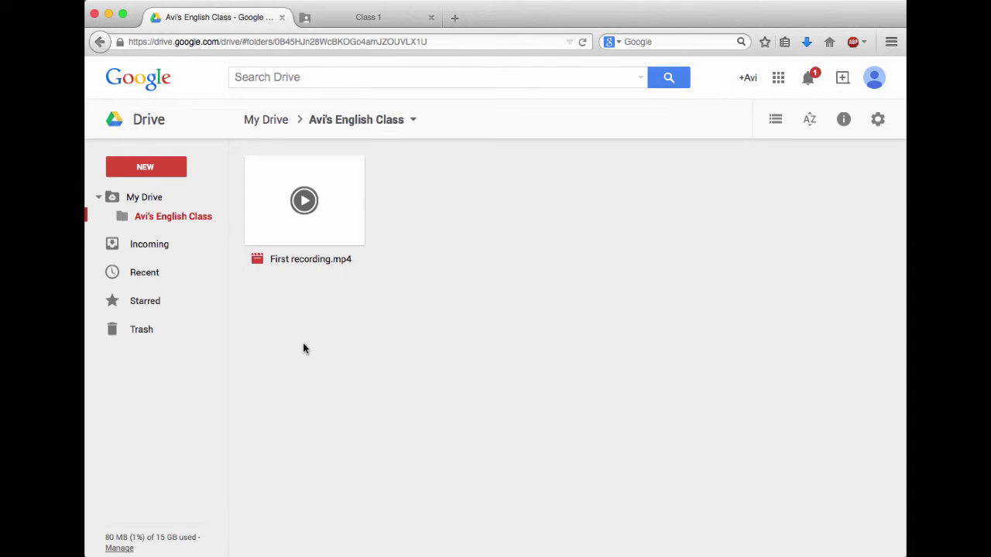
{"action": "right_click", "coordinate": [287, 303]}
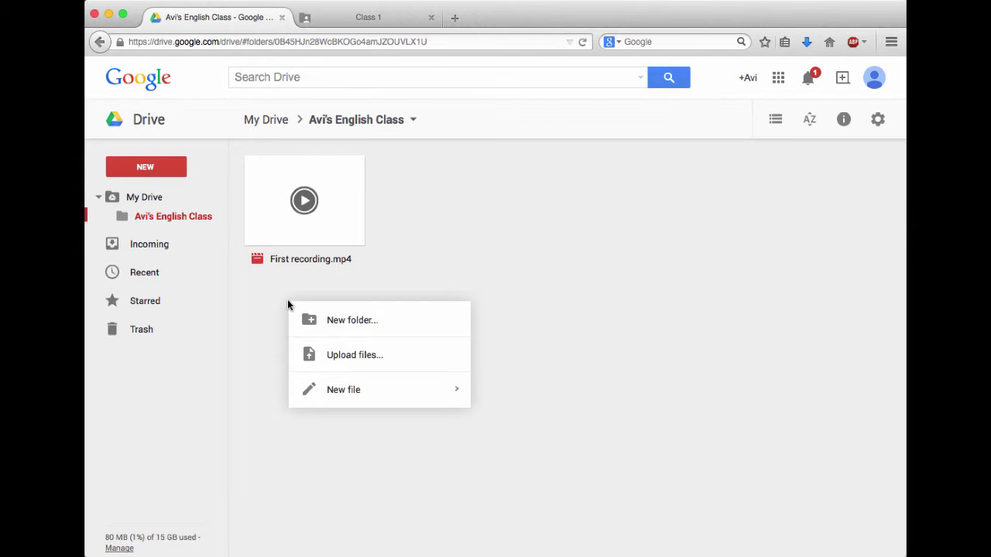
{"action": "left_click", "coordinate": [310, 319]}
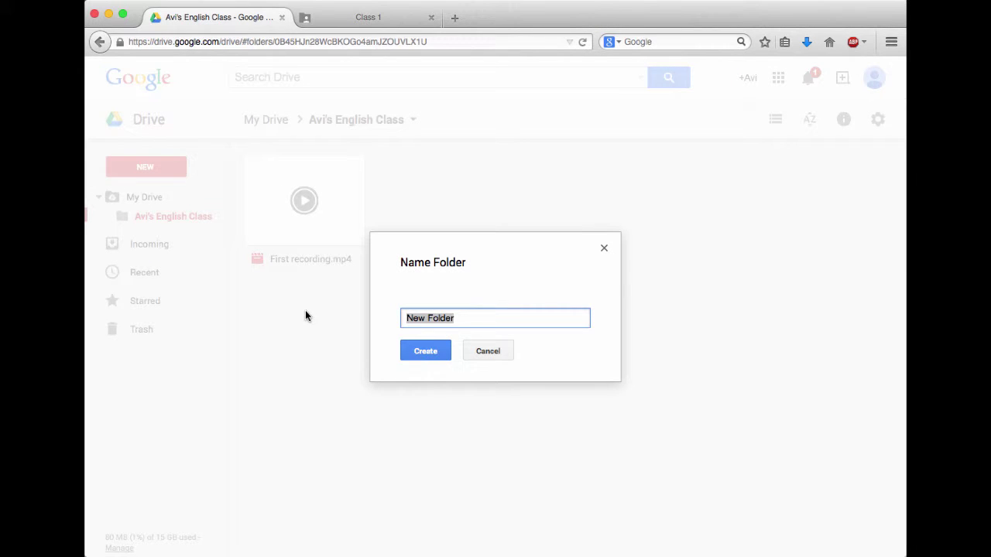
{"action": "type", "text": "Class 1"}
{"action": "key", "text": "Return"}
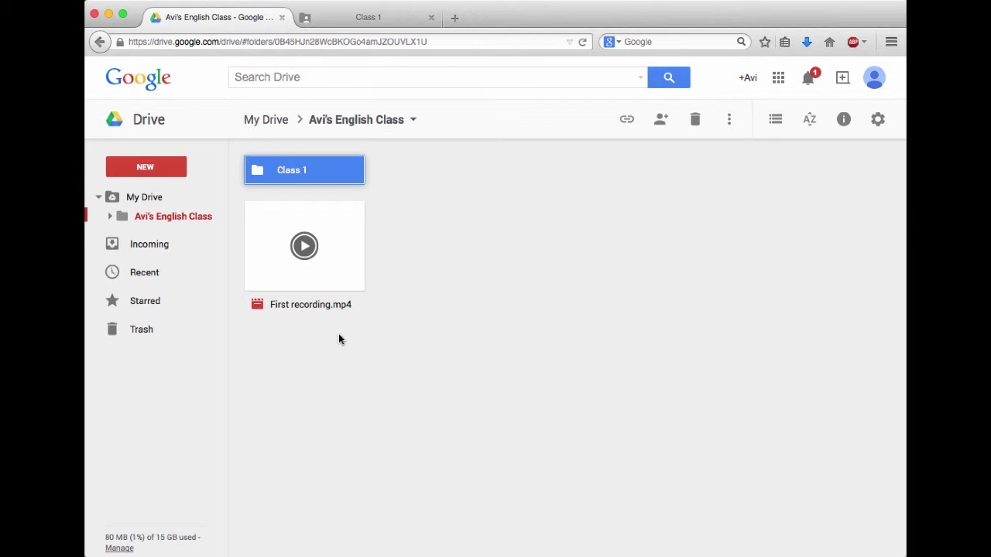
{"action": "right_click", "coordinate": [302, 353]}
{"action": "left_click", "coordinate": [328, 371]}
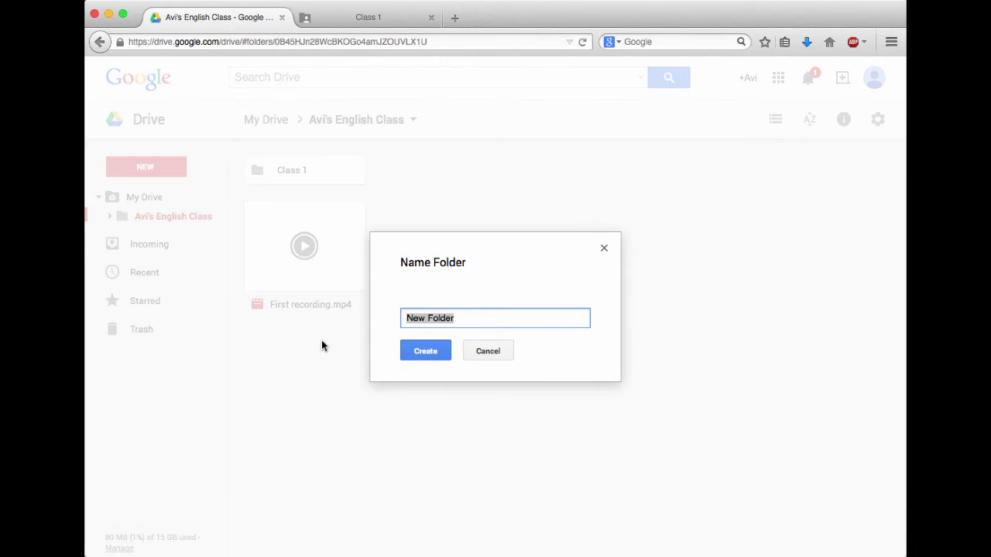
{"action": "type", "text": "Class 2"}
{"action": "key", "text": "Return"}
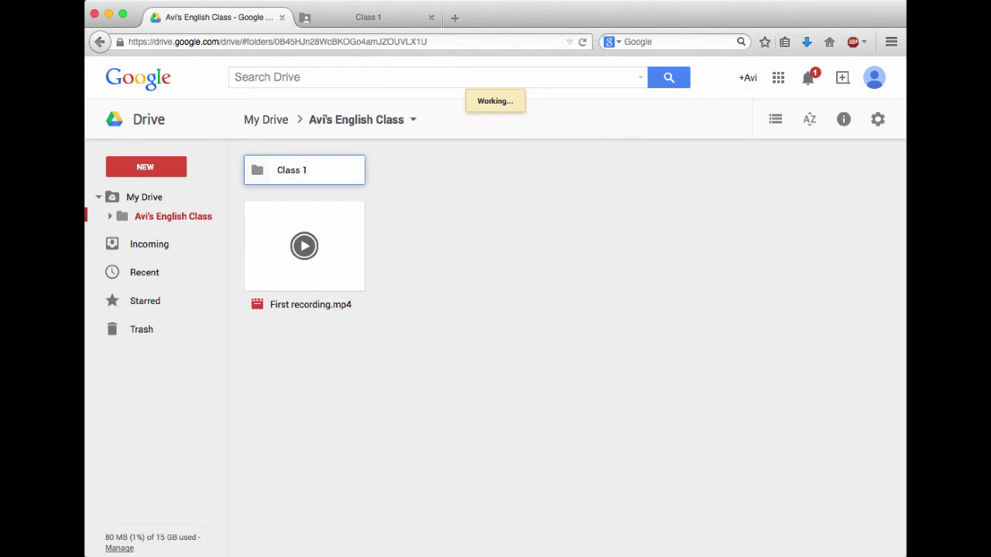
- Move First recording.mp4 into Class 1 and open that folder
{"action": "left_click", "coordinate": [323, 346]}
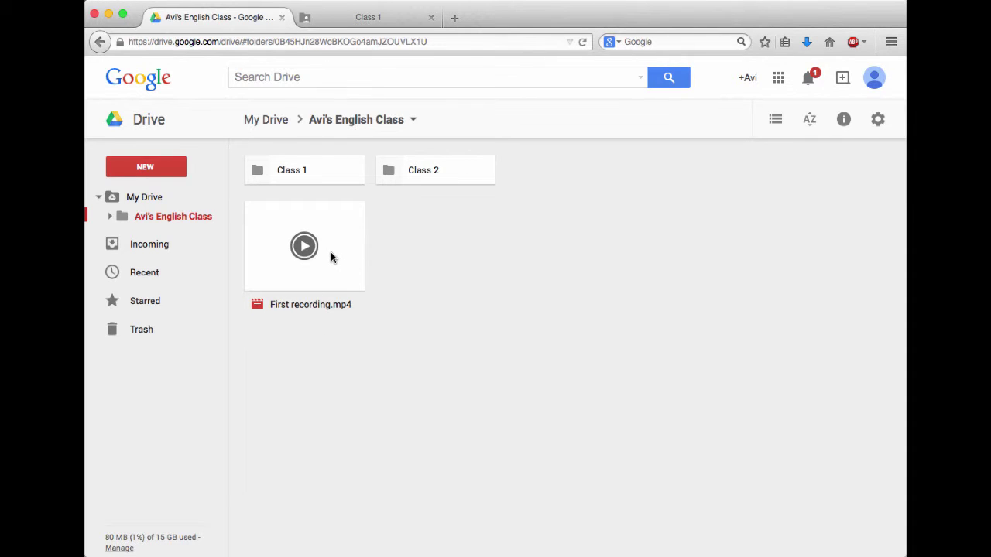
{"action": "left_click_drag", "start_coordinate": [331, 251], "coordinate": [309, 177]}
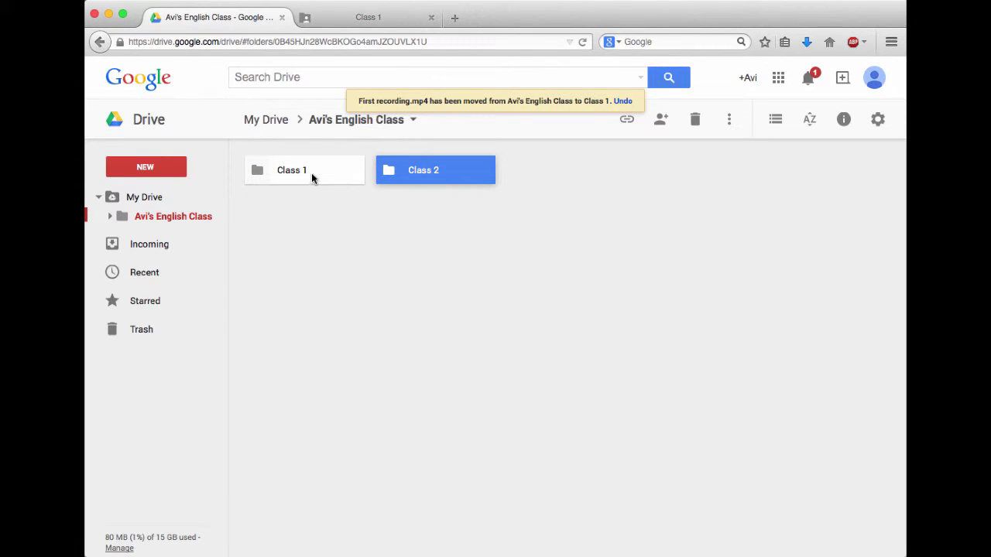
{"action": "left_click", "coordinate": [312, 173]}
{"action": "double_click", "coordinate": [311, 172]}
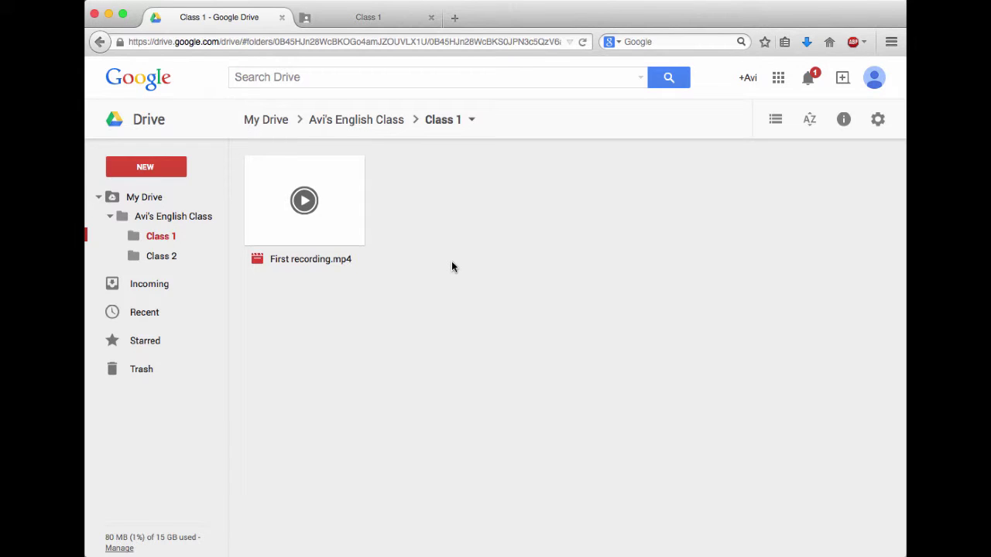
{"action": "right_click", "coordinate": [411, 203]}
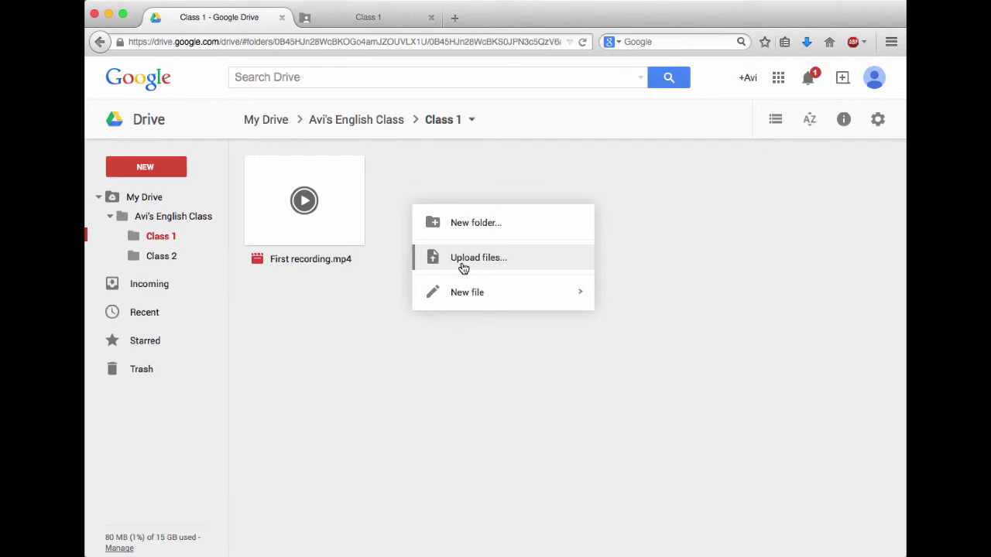
{"action": "left_click", "coordinate": [335, 335]}
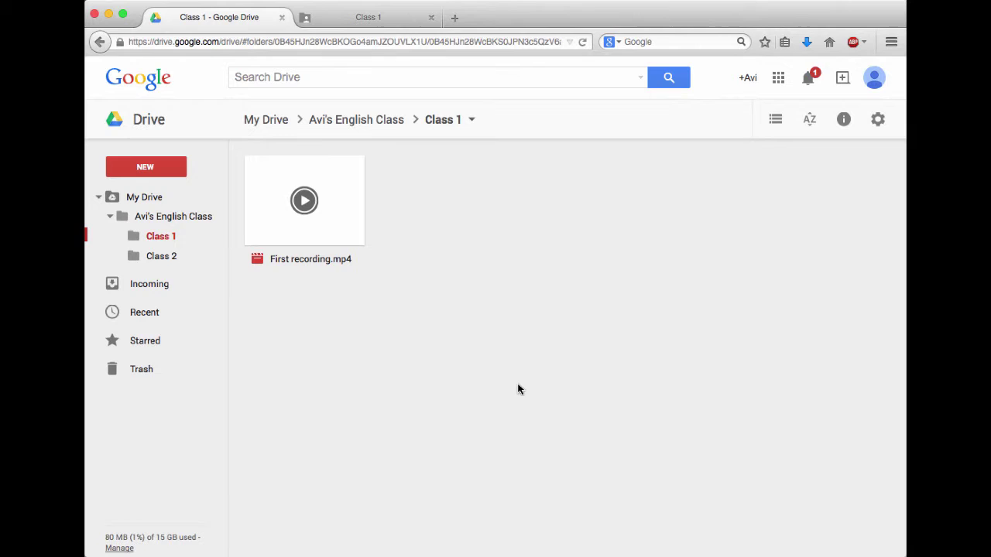
- Turn on link sharing for Avi's English Class so anyone can view, and copy the link
{"action": "left_click", "coordinate": [146, 198]}
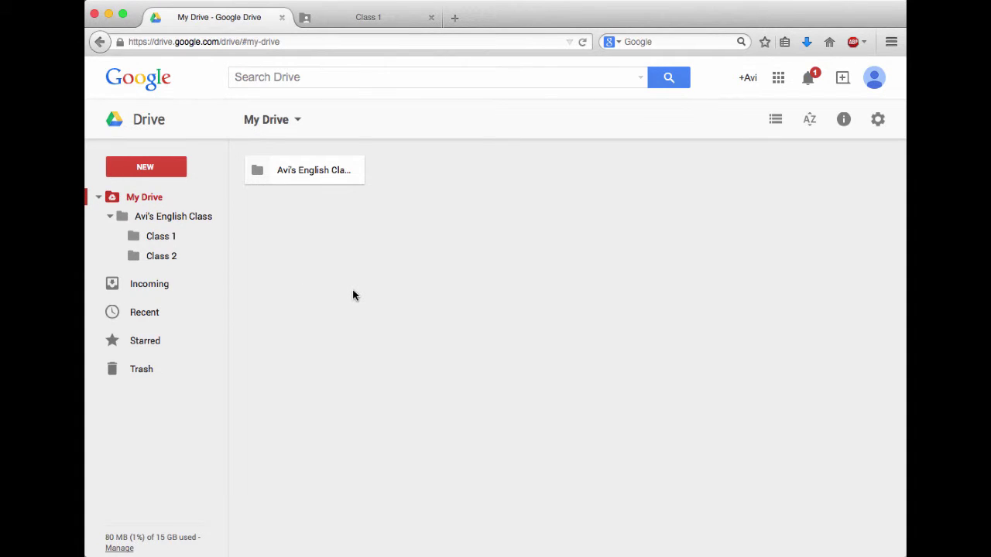
{"action": "right_click", "coordinate": [313, 171]}
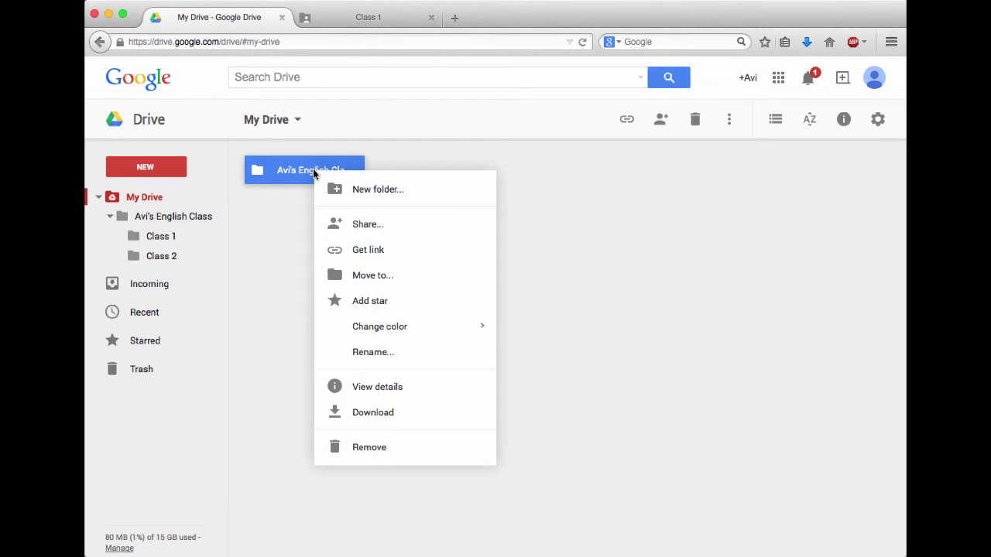
{"action": "left_click", "coordinate": [346, 221]}
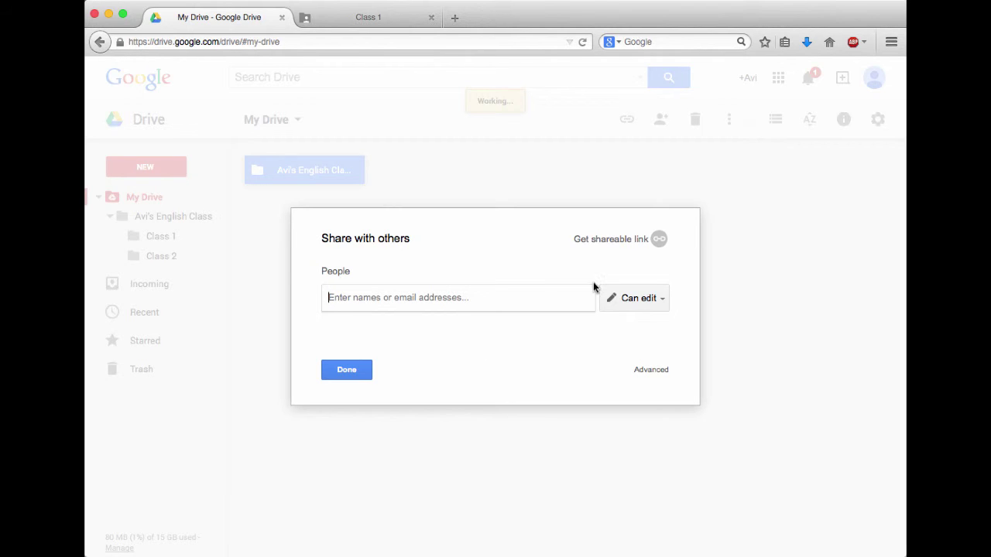
{"action": "left_click", "coordinate": [608, 243]}
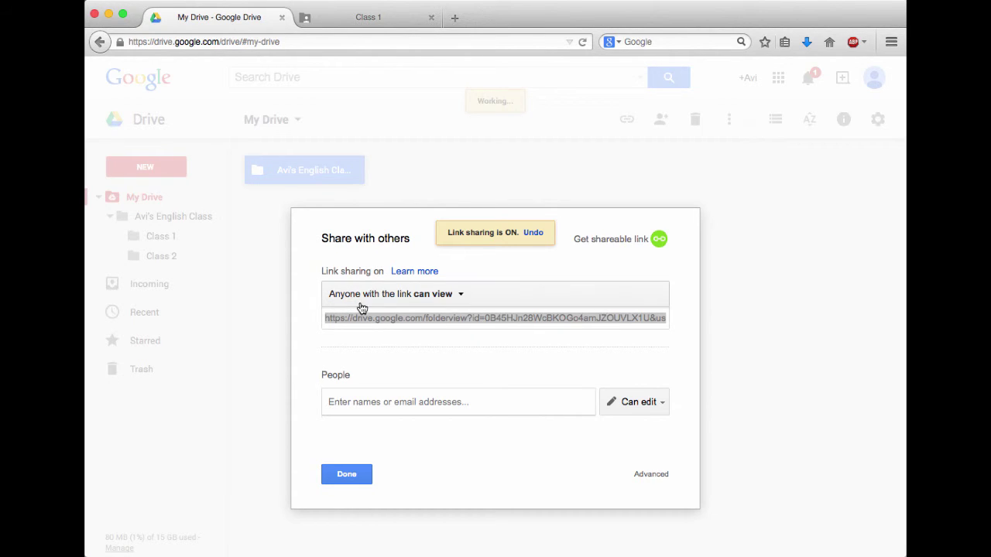
{"action": "right_click", "coordinate": [421, 320]}
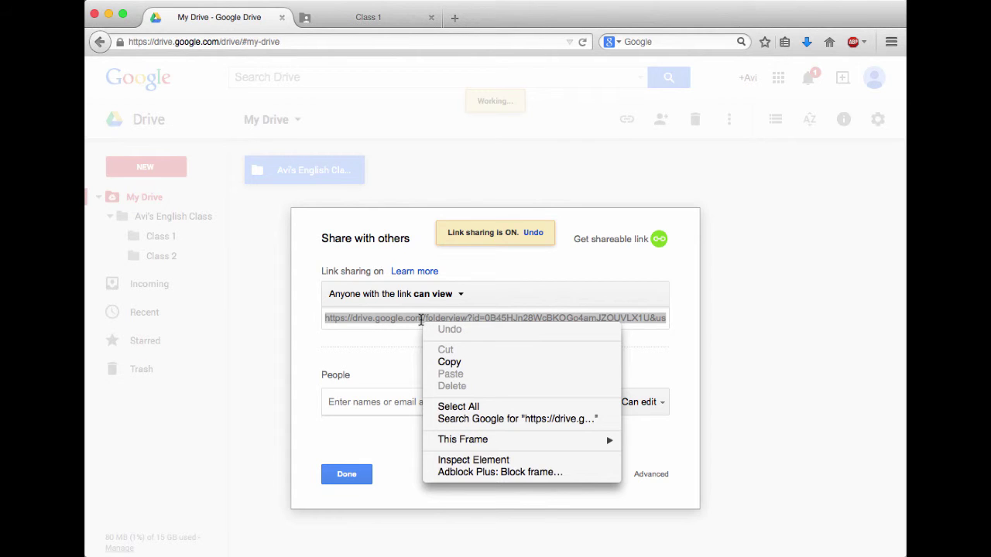
{"action": "left_click", "coordinate": [449, 361]}
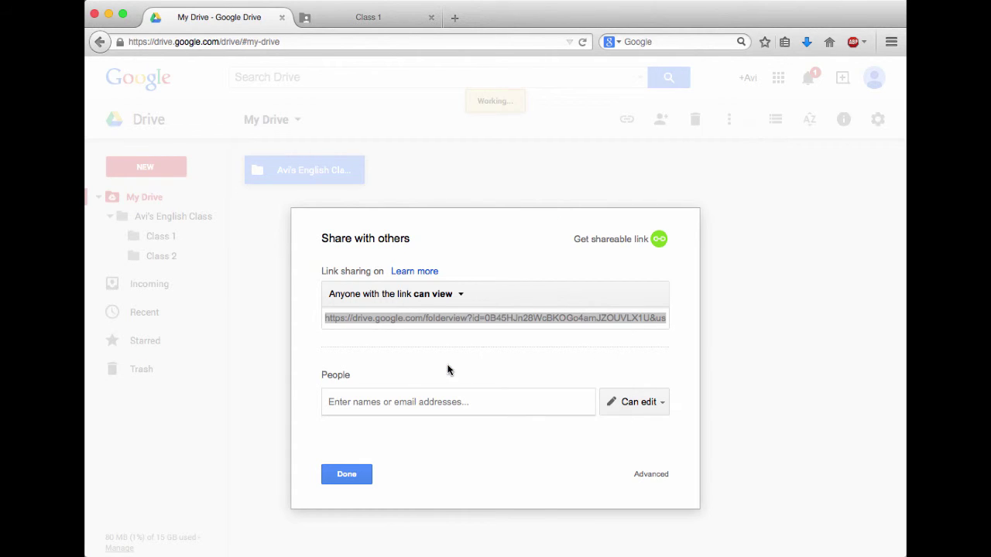
{"action": "left_click", "coordinate": [341, 475]}
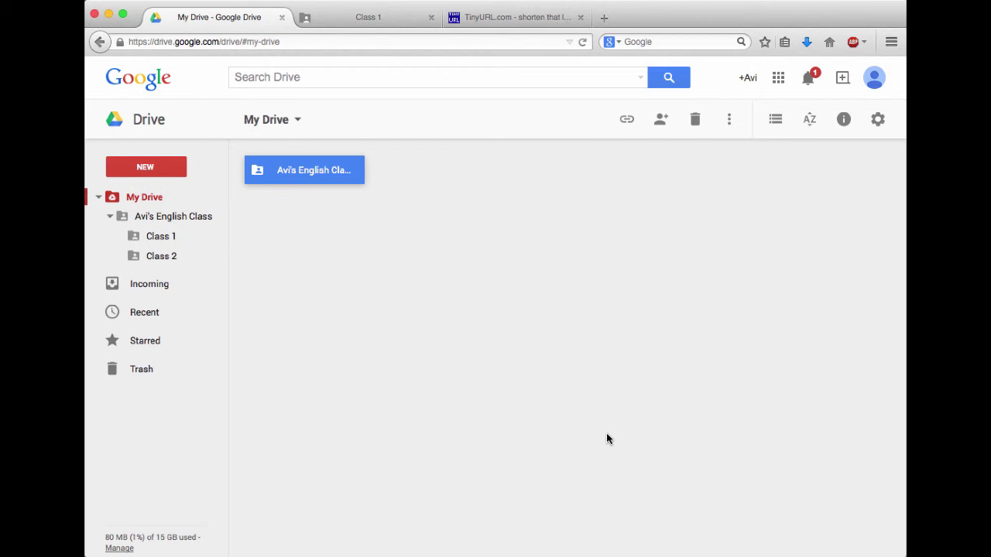
- Paste the Drive folder link into TinyURL and shorten it with custom alias 'aviengclass'
{"action": "left_click", "coordinate": [494, 24]}
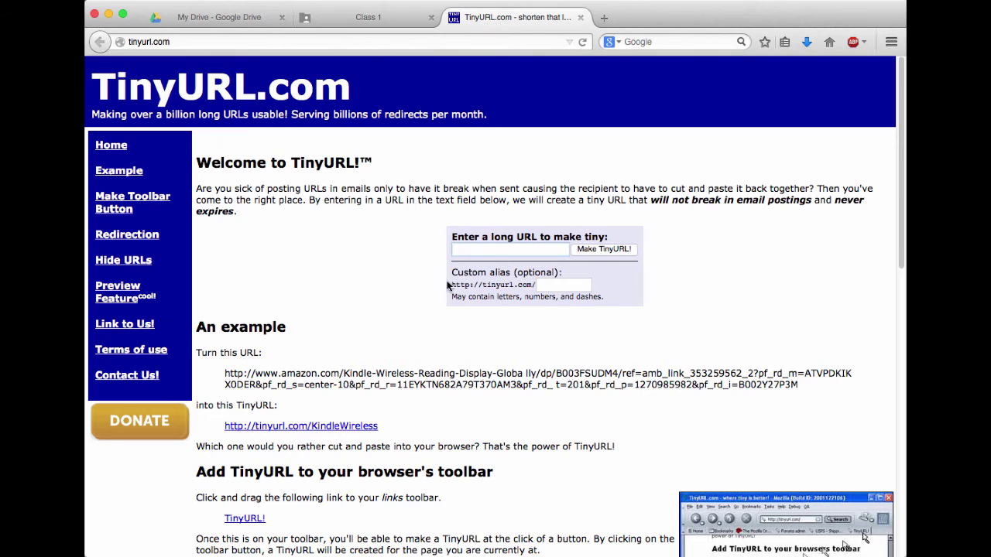
{"action": "left_click", "coordinate": [487, 253]}
{"action": "right_click", "coordinate": [487, 253]}
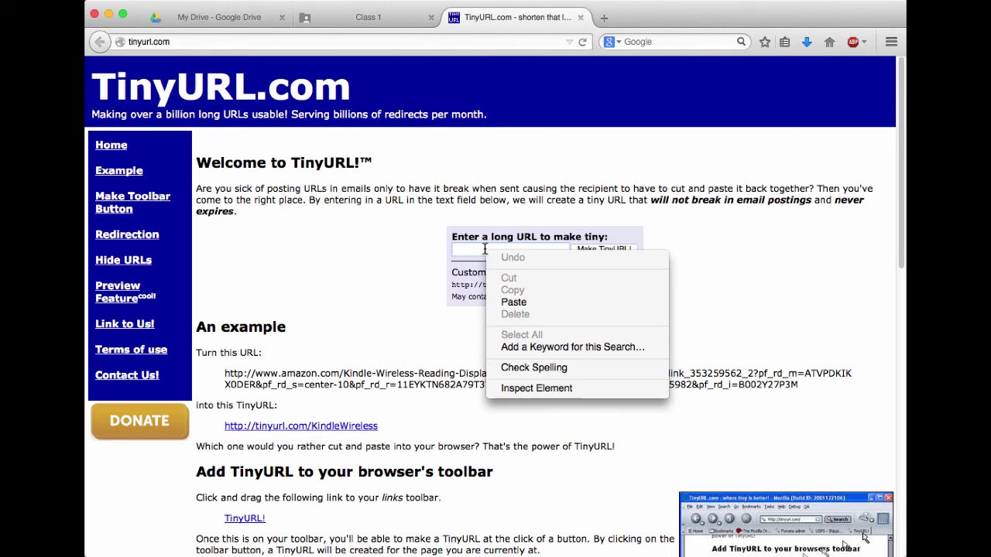
{"action": "left_click", "coordinate": [498, 302]}
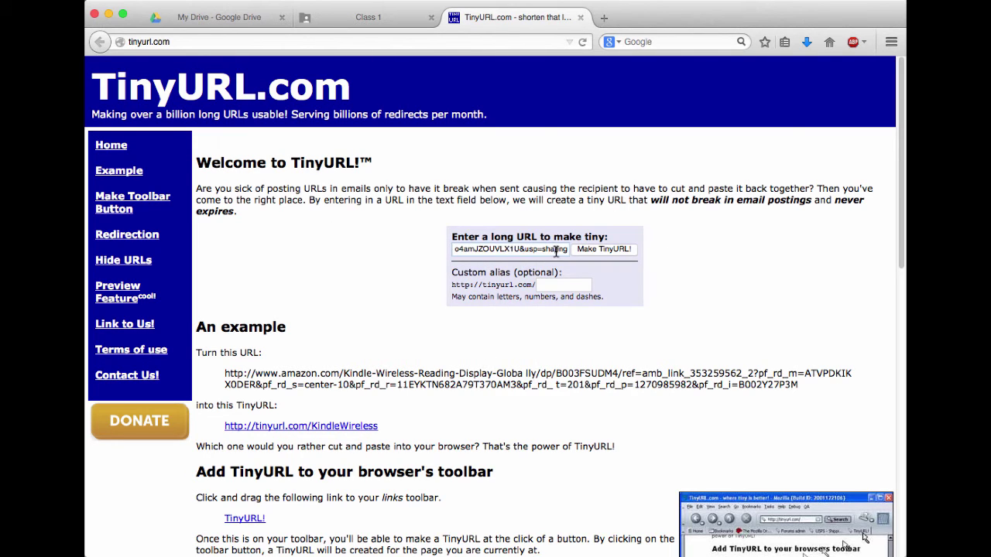
{"action": "left_click_drag", "start_coordinate": [561, 249], "coordinate": [449, 249]}
{"action": "left_click", "coordinate": [510, 249]}
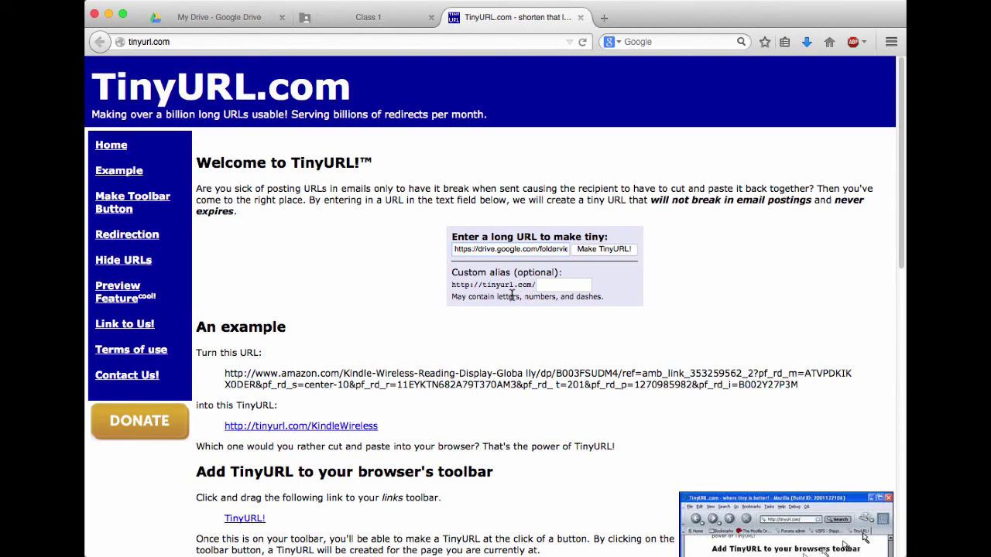
{"action": "left_click", "coordinate": [542, 288]}
{"action": "type", "text": "aviengclas"}
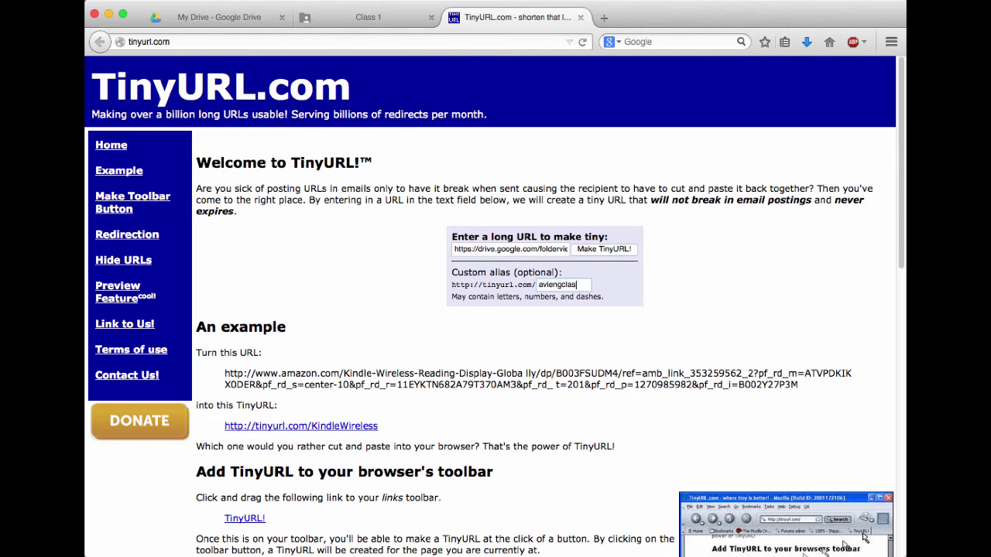
{"action": "type", "text": "s"}
{"action": "left_click", "coordinate": [600, 248]}
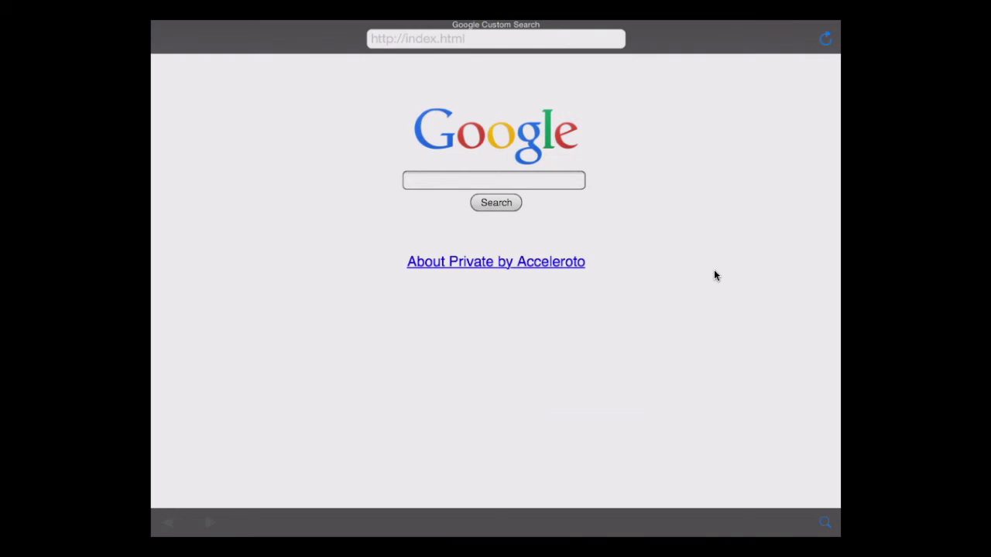
- Load tinyurl.com/avifolder14 in the tablet browser to reach the shared folder
{"action": "type", "text": "tinyurl.com/avifolder14"}
{"action": "key", "text": "Return"}
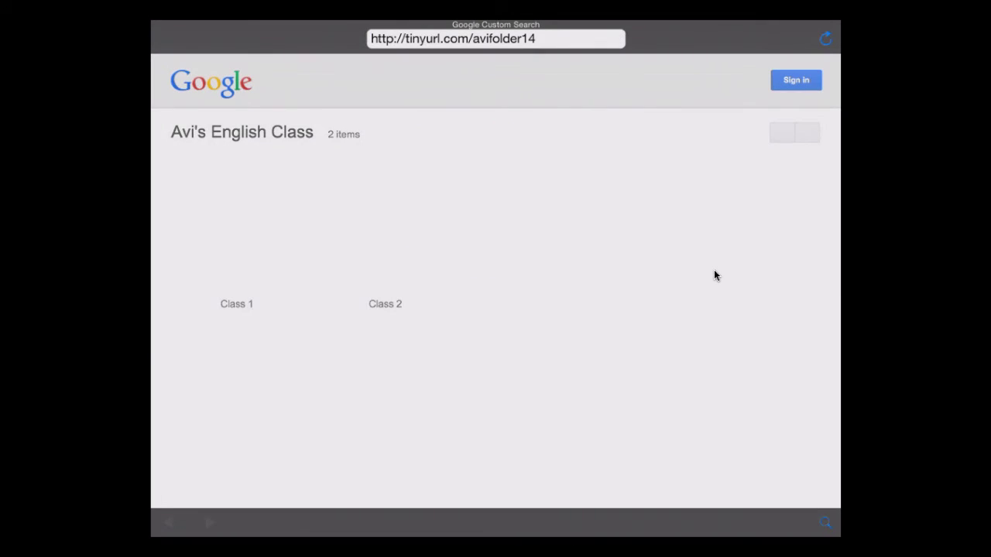